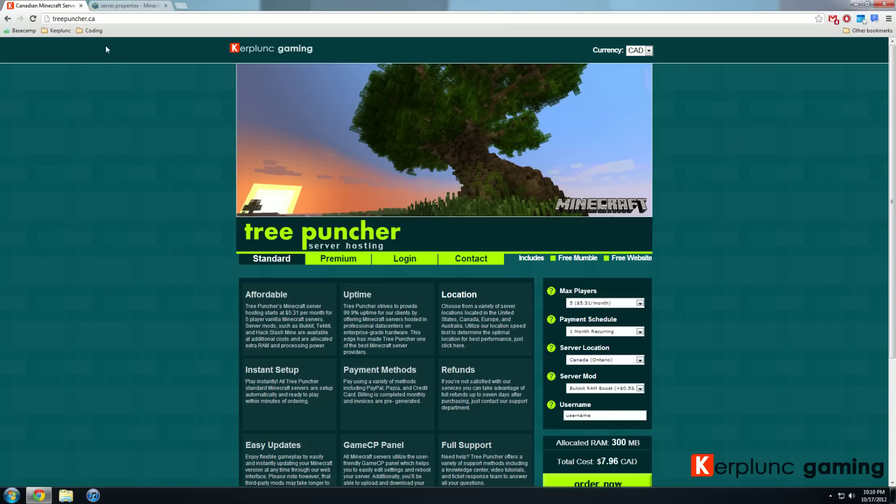
- Go to game.kerpluncgaming.com in the browser
{"action": "left_click", "coordinate": [117, 18]}
{"action": "type", "text": "game.kerpluncgaming.com"}
{"action": "key", "text": "Return"}
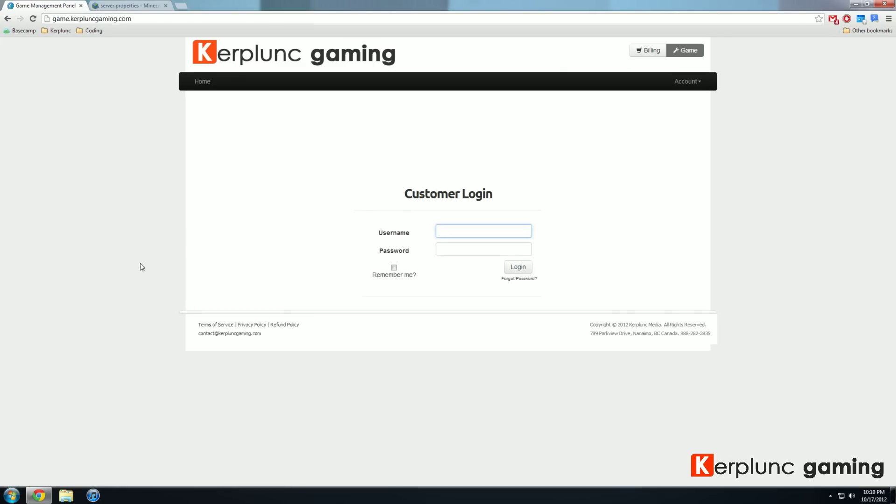
- Log in to the game panel with the account username and password
{"action": "type", "text": "nowned"}
{"action": "key", "text": "Tab"}
{"action": "type", "text": "••••••••••"}
{"action": "key", "text": "Return"}
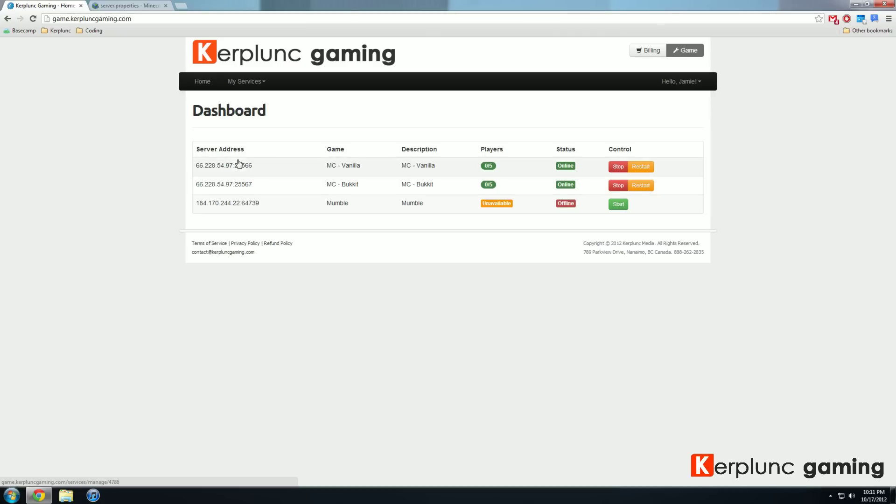
- Show the My Services list of MC - Vanilla, MC - Bukkit and Mumble
{"action": "left_click", "coordinate": [252, 82]}
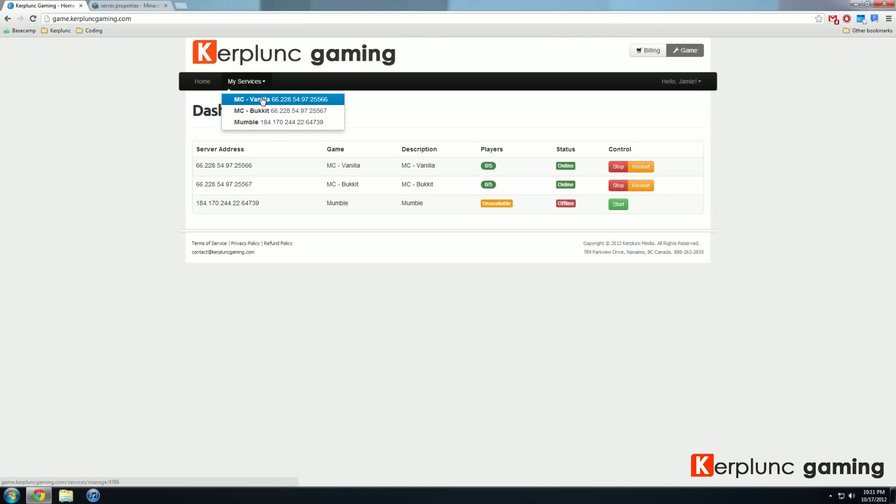
- Open server.properties from MC - Vanilla's Default Config Files for editing
{"action": "left_click", "coordinate": [279, 166]}
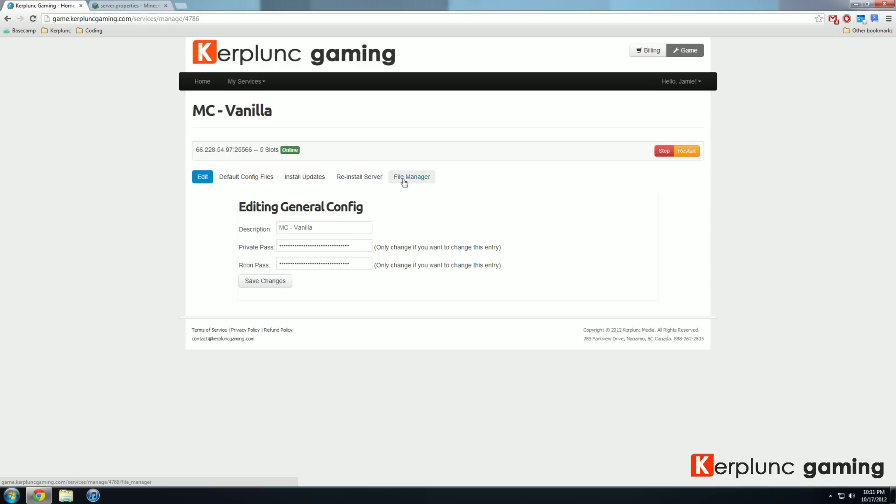
{"action": "left_click", "coordinate": [274, 178]}
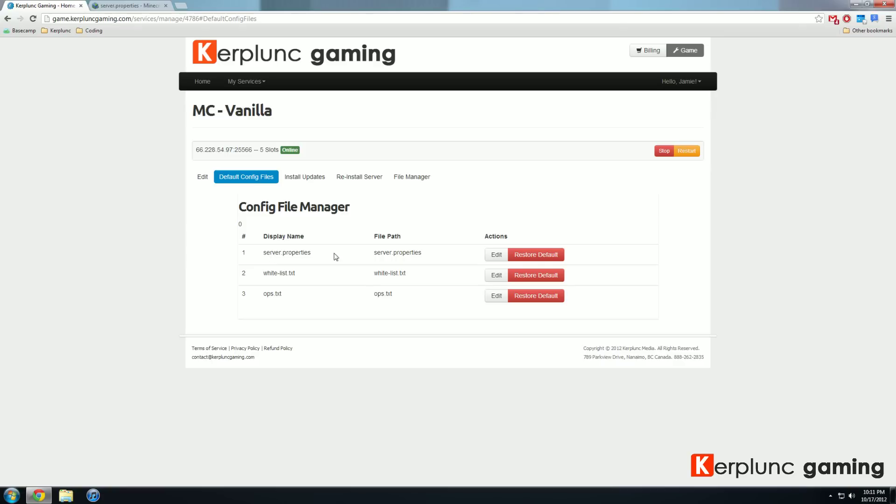
{"action": "left_click", "coordinate": [492, 256]}
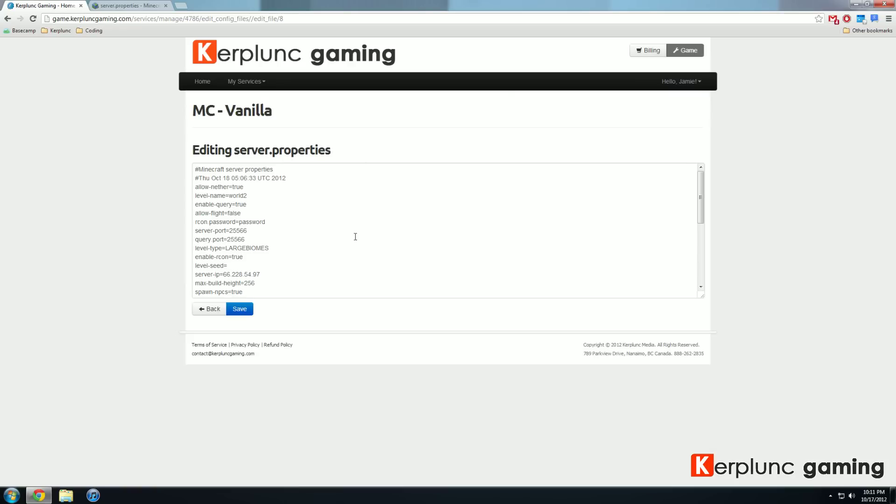
{"action": "left_click", "coordinate": [355, 236]}
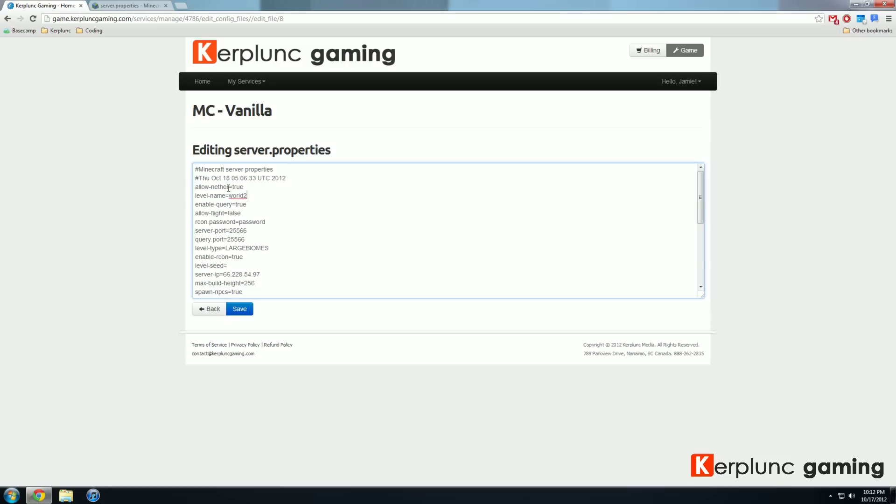
{"action": "left_click_drag", "start_coordinate": [229, 188], "coordinate": [196, 188]}
{"action": "left_click", "coordinate": [204, 188]}
{"action": "left_click_drag", "start_coordinate": [195, 186], "coordinate": [230, 186]}
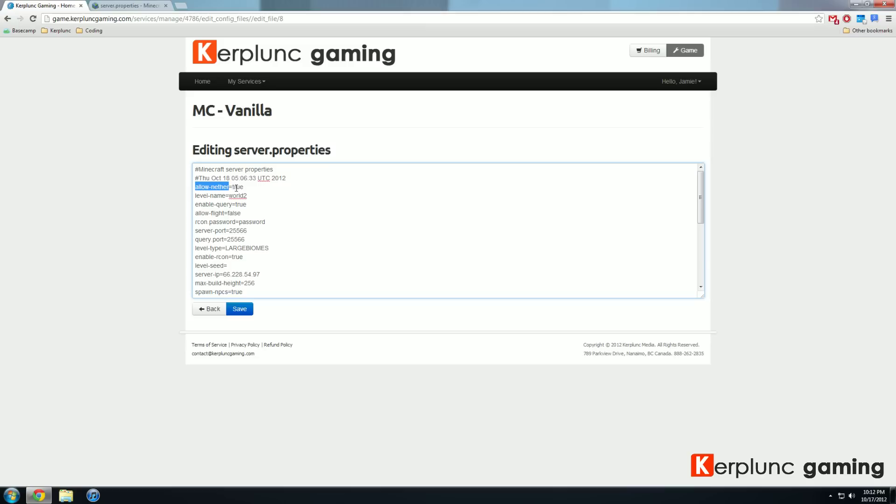
{"action": "left_click", "coordinate": [292, 193]}
{"action": "left_click", "coordinate": [277, 186]}
{"action": "key", "text": "shift+Left"}
{"action": "key", "text": "shift+Left"}
{"action": "key", "text": "shift+Left"}
{"action": "key", "text": "shift+Left"}
{"action": "key", "text": "Right"}
{"action": "left_click_drag", "start_coordinate": [245, 186], "coordinate": [232, 186]}
{"action": "left_click", "coordinate": [260, 188]}
{"action": "key", "text": "Return"}
{"action": "key", "text": "BackSpace"}
{"action": "key", "text": "BackSpace"}
{"action": "left_click_drag", "start_coordinate": [222, 196], "coordinate": [196, 195]}
{"action": "left_click", "coordinate": [273, 196]}
{"action": "triple_click", "coordinate": [238, 196]}
{"action": "double_click", "coordinate": [238, 195]}
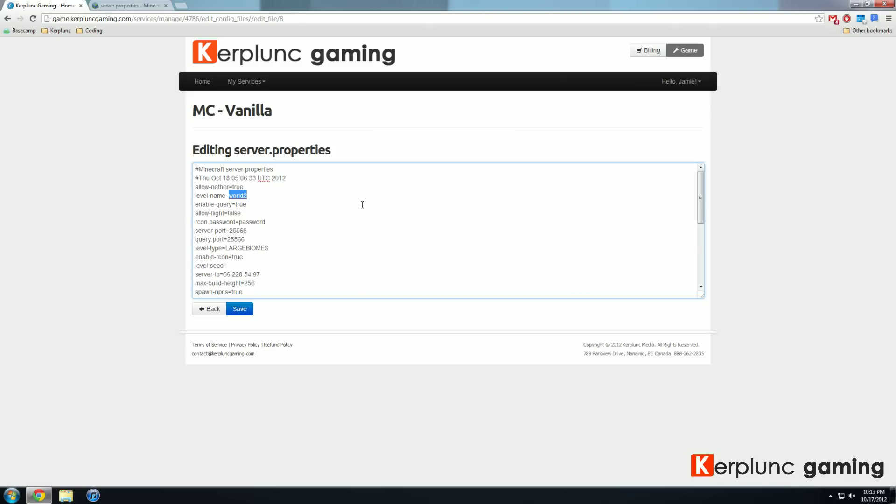
{"action": "scroll", "coordinate": [359, 205], "scroll_direction": "down", "scroll_amount": 8}
{"action": "scroll", "coordinate": [275, 261], "scroll_direction": "up", "scroll_amount": 8}
{"action": "left_click_drag", "start_coordinate": [199, 213], "coordinate": [245, 256]}
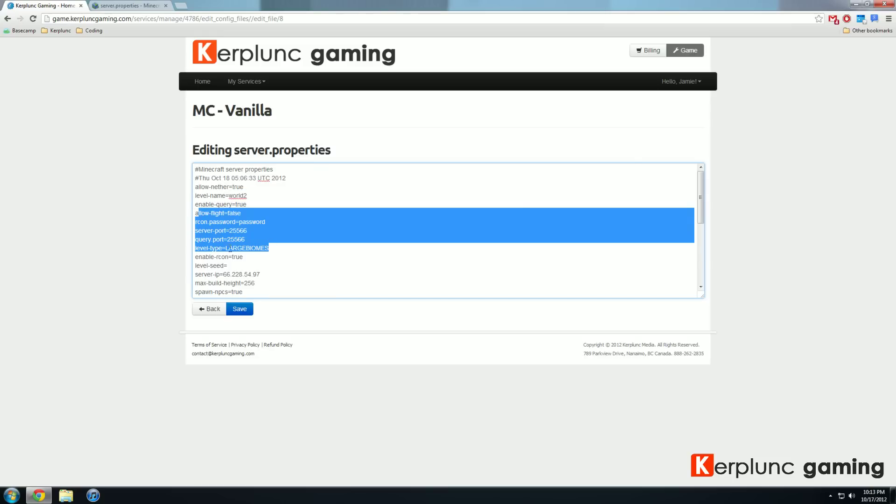
{"action": "left_click", "coordinate": [312, 250]}
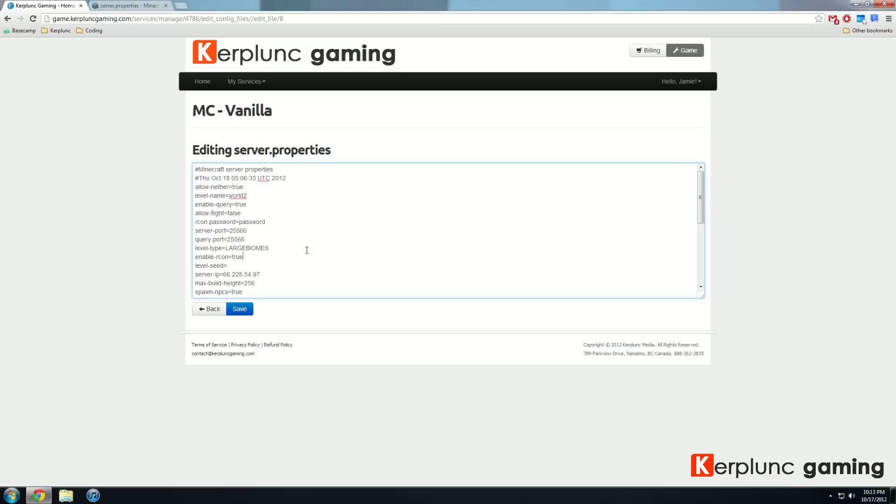
- Switch to the Minecraft Wiki server.properties article, at its heading
{"action": "left_click", "coordinate": [130, 7]}
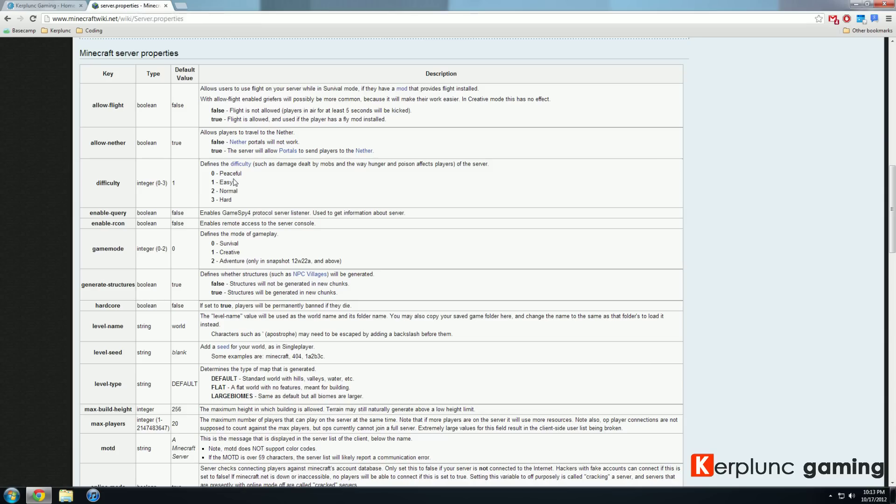
{"action": "scroll", "coordinate": [251, 200], "scroll_direction": "up", "scroll_amount": 20}
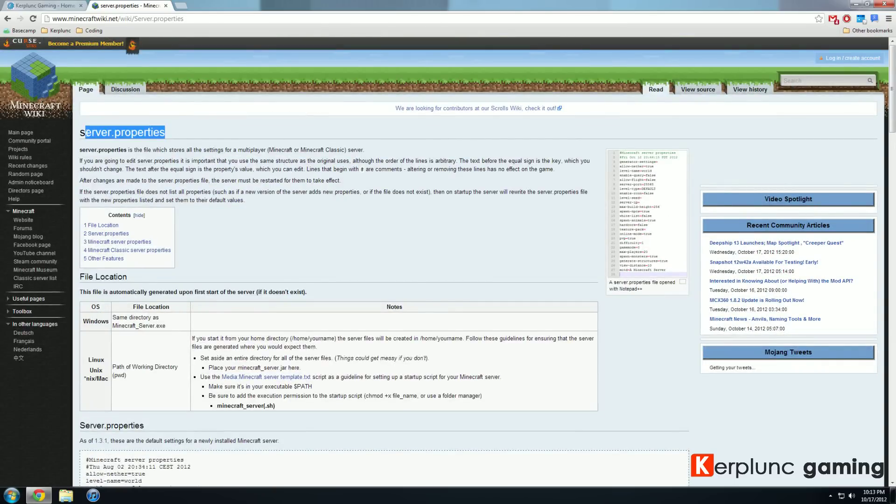
{"action": "left_click_drag", "start_coordinate": [85, 133], "coordinate": [79, 133]}
{"action": "left_click", "coordinate": [275, 251]}
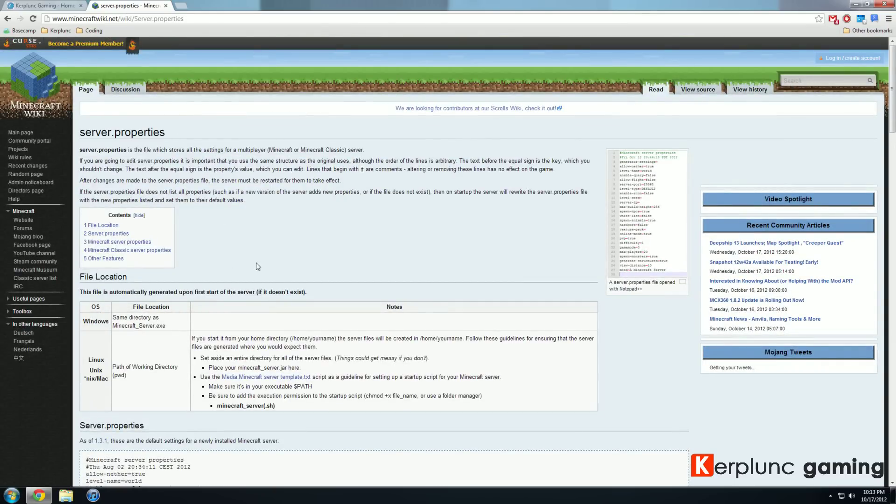
- Read the allow-flight entry and its explanation, then scroll through the properties table
{"action": "scroll", "coordinate": [284, 236], "scroll_direction": "down", "scroll_amount": 11}
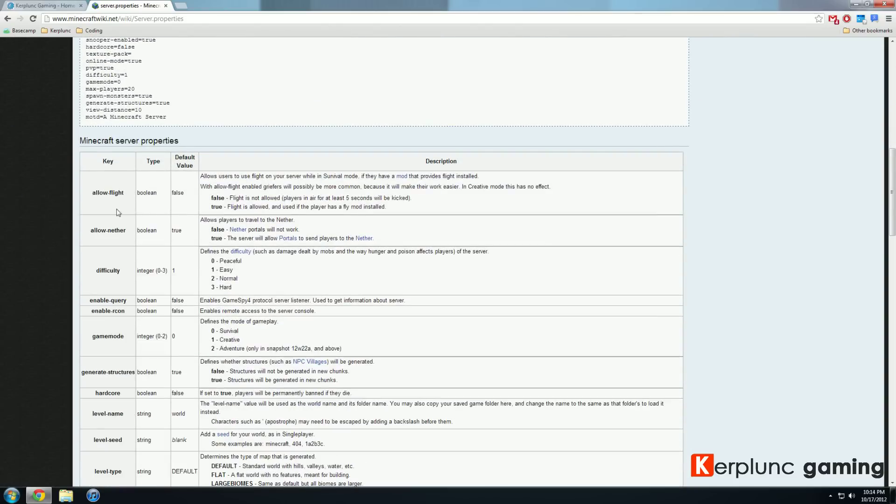
{"action": "triple_click", "coordinate": [93, 196]}
{"action": "left_click", "coordinate": [161, 195]}
{"action": "left_click_drag", "start_coordinate": [209, 206], "coordinate": [387, 206]}
{"action": "left_click", "coordinate": [433, 206]}
{"action": "left_click_drag", "start_coordinate": [313, 198], "coordinate": [413, 200]}
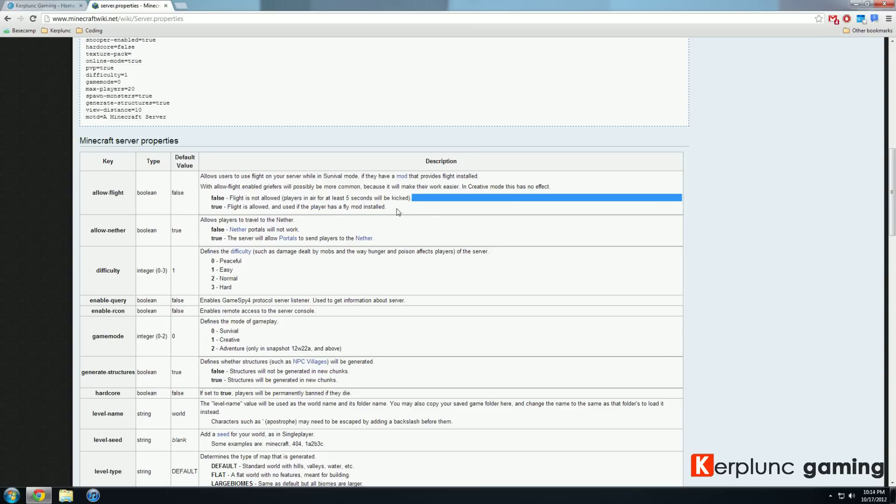
{"action": "scroll", "coordinate": [418, 214], "scroll_direction": "down", "scroll_amount": 5}
{"action": "scroll", "coordinate": [419, 214], "scroll_direction": "down", "scroll_amount": 20}
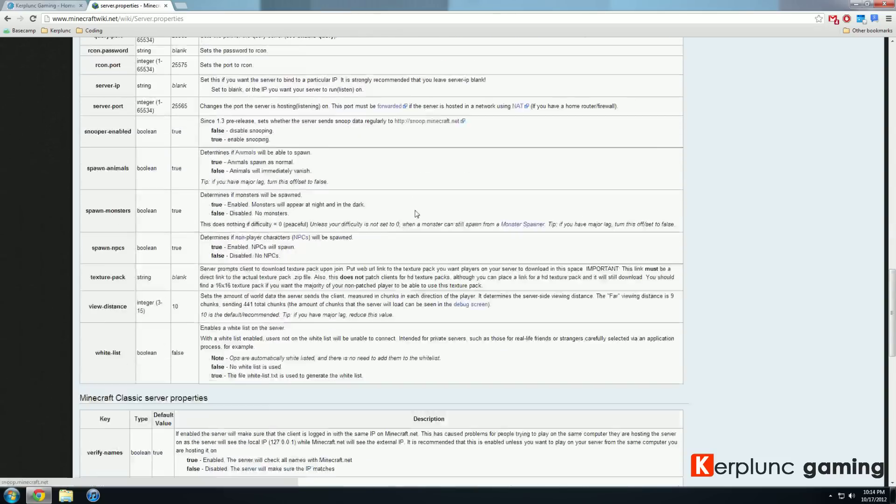
{"action": "scroll", "coordinate": [415, 214], "scroll_direction": "down", "scroll_amount": 5}
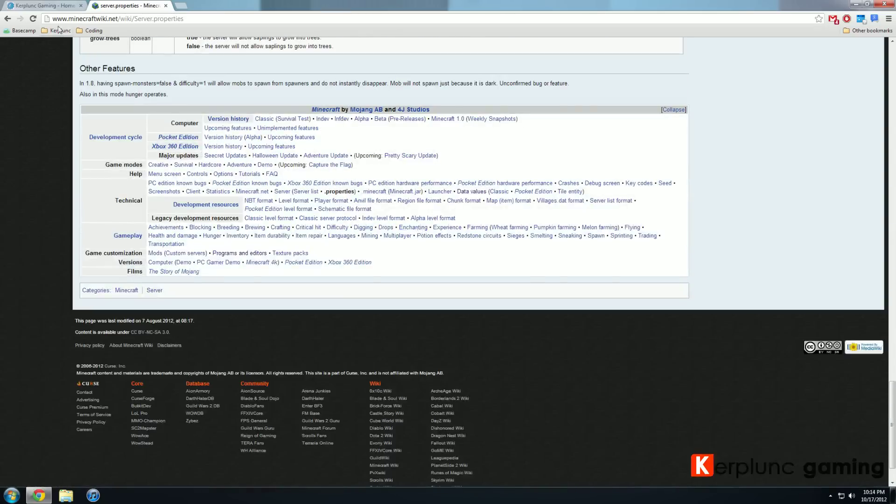
- Save the server.properties edits and restart the MC - Vanilla server
{"action": "left_click", "coordinate": [45, 5]}
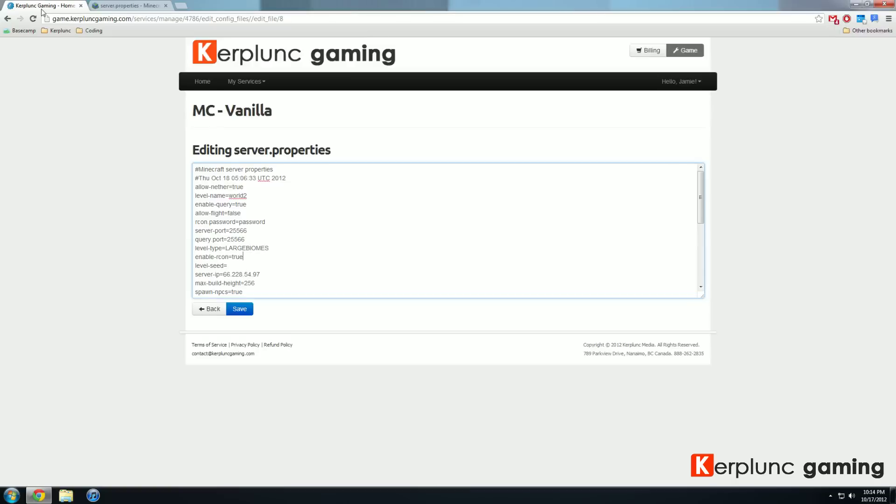
{"action": "left_click", "coordinate": [244, 311]}
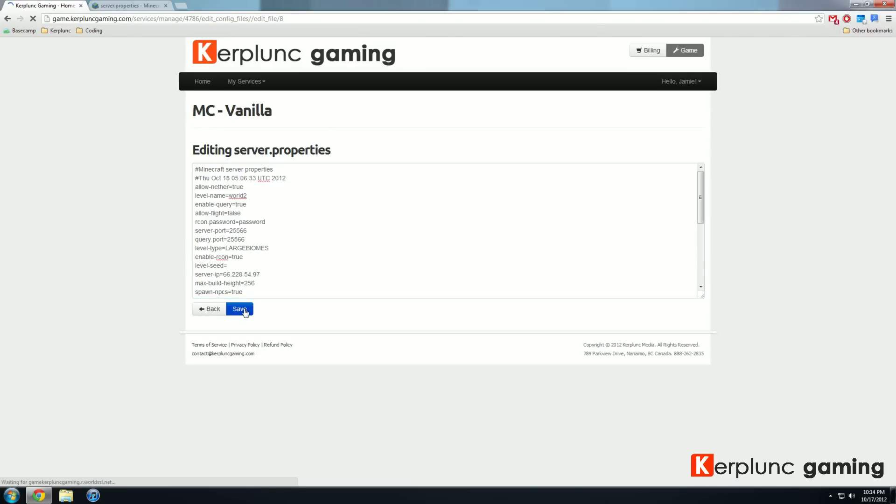
{"action": "left_click", "coordinate": [213, 329]}
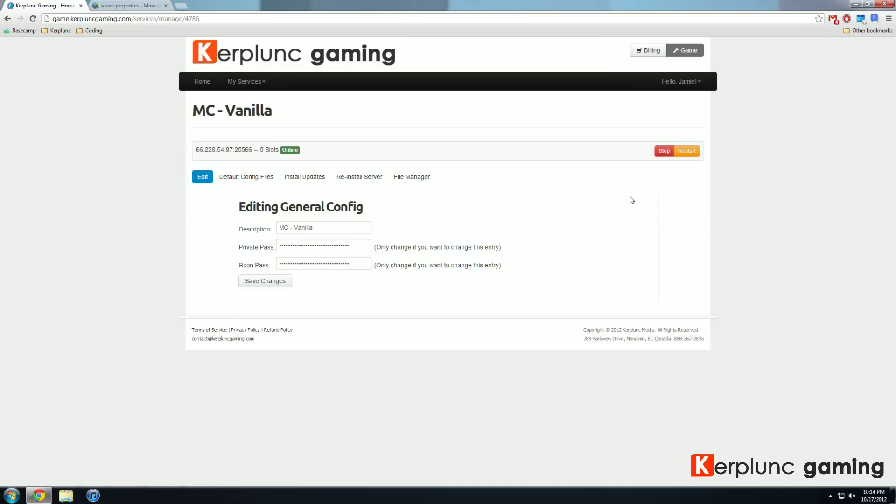
{"action": "left_click", "coordinate": [689, 154]}
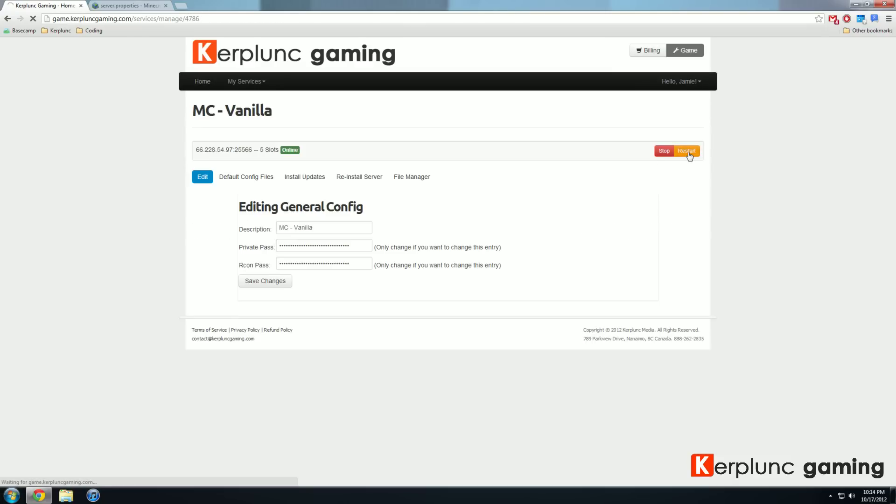